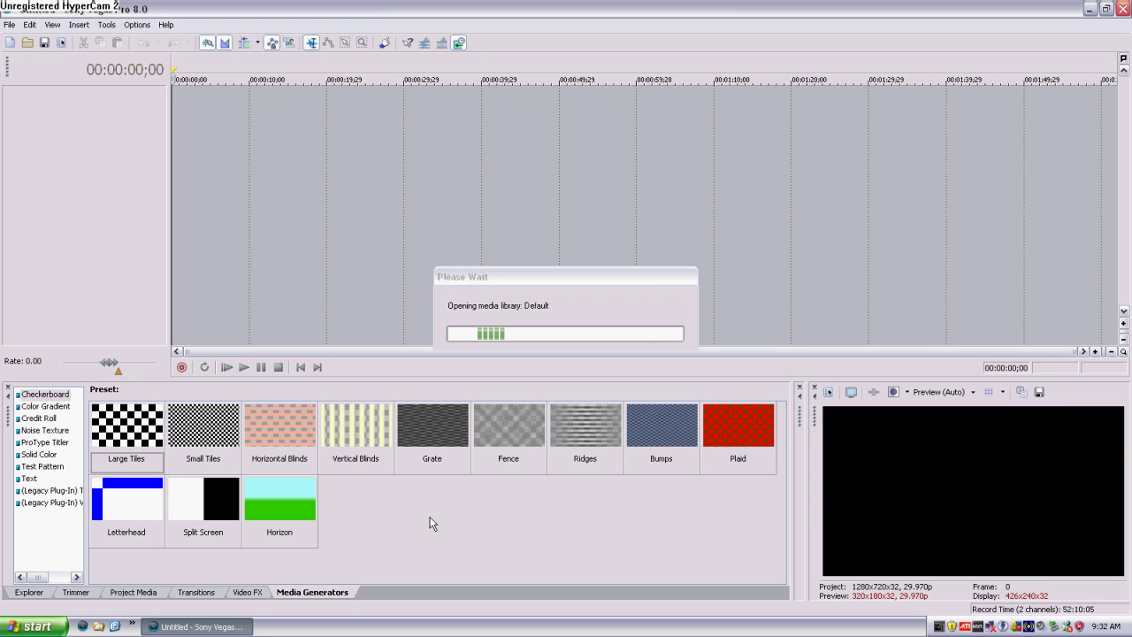
Open the Vids folder inside My Follower and place CLIP0008 at the start of the timeline.
left_click(41, 597)
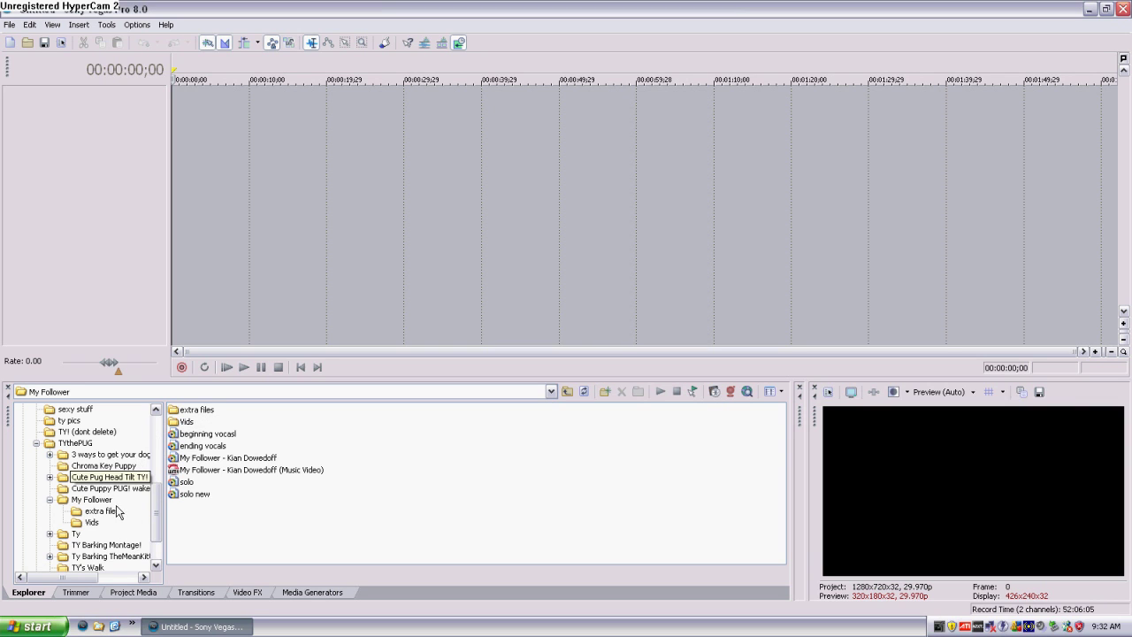
left_click(183, 422)
left_click_drag(183, 422, 178, 525)
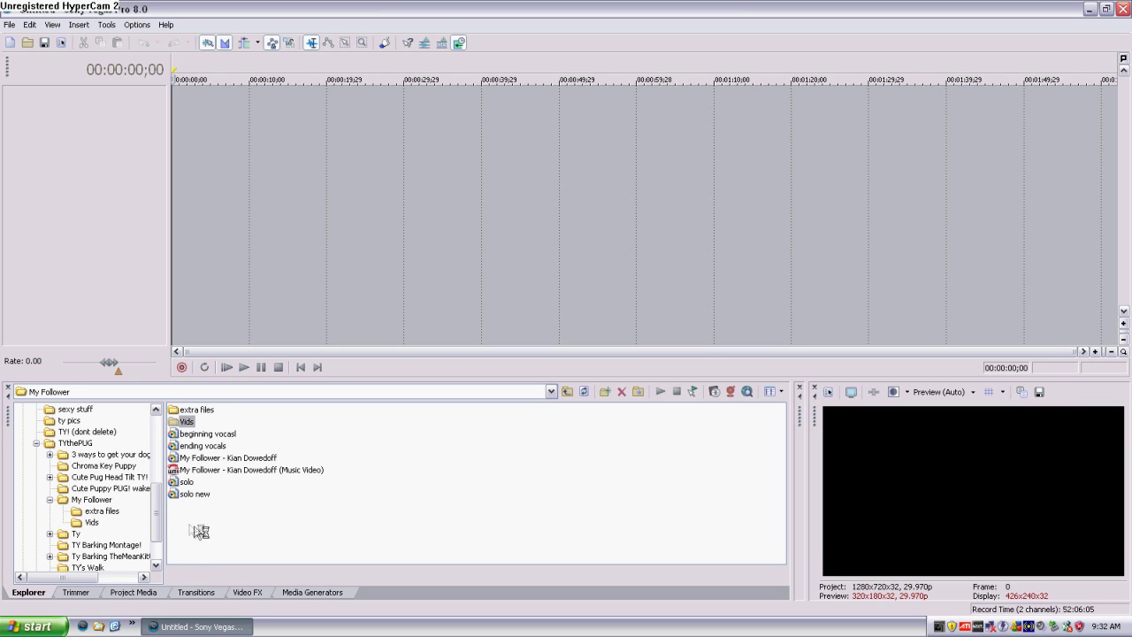
left_click(154, 512)
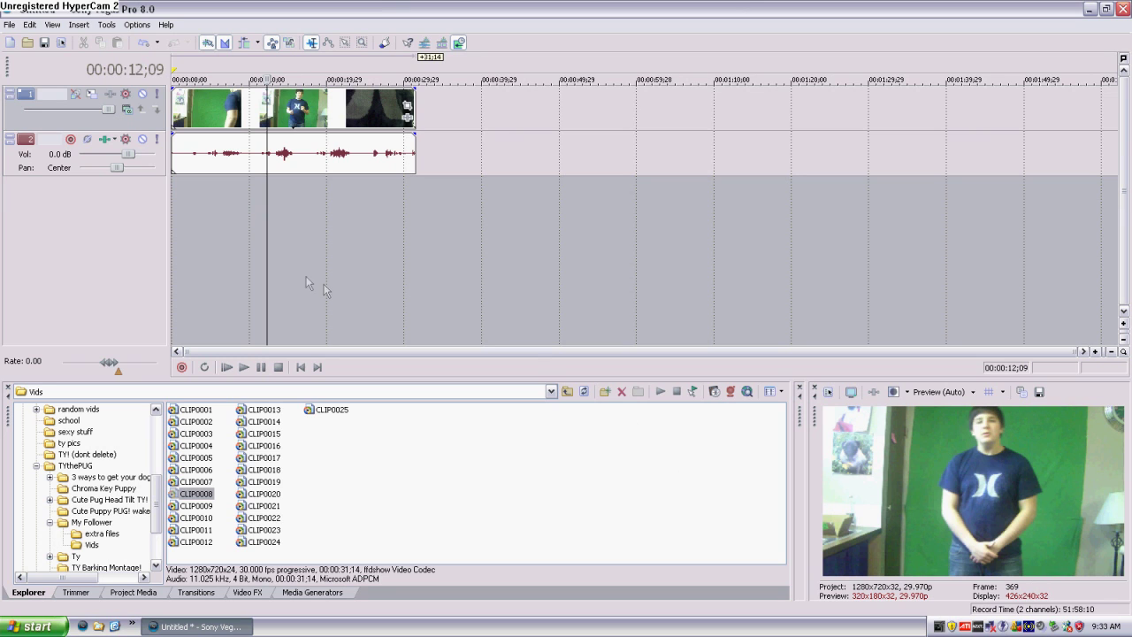
Play CLIP0008 to find the trim point, split it at 00:00:04;03 and delete the opening section.
left_click(342, 297)
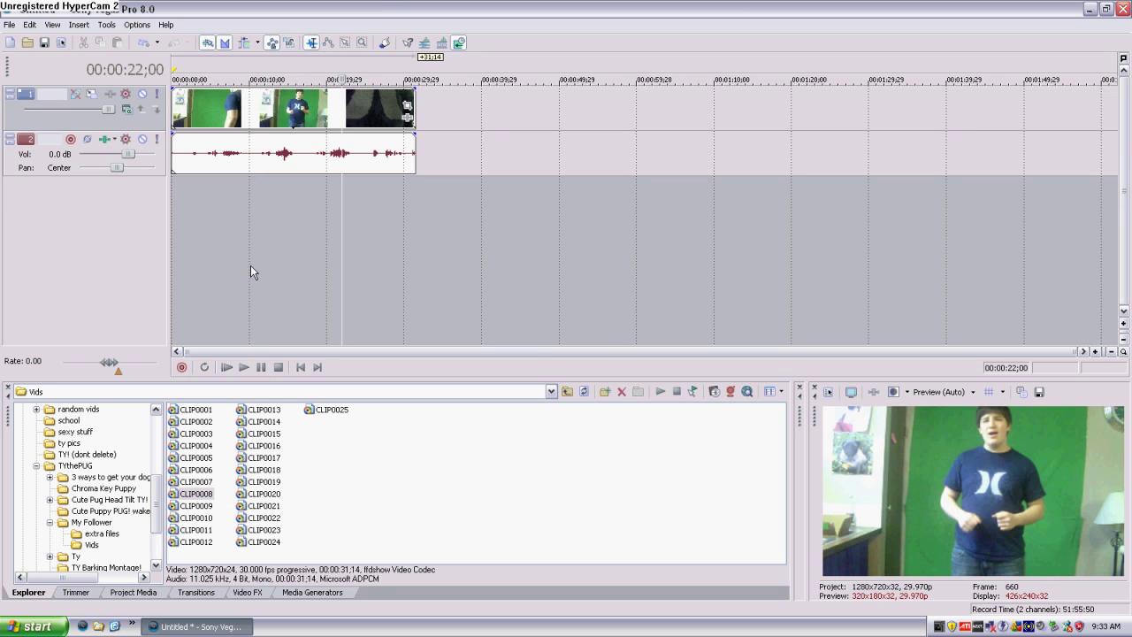
left_click(227, 368)
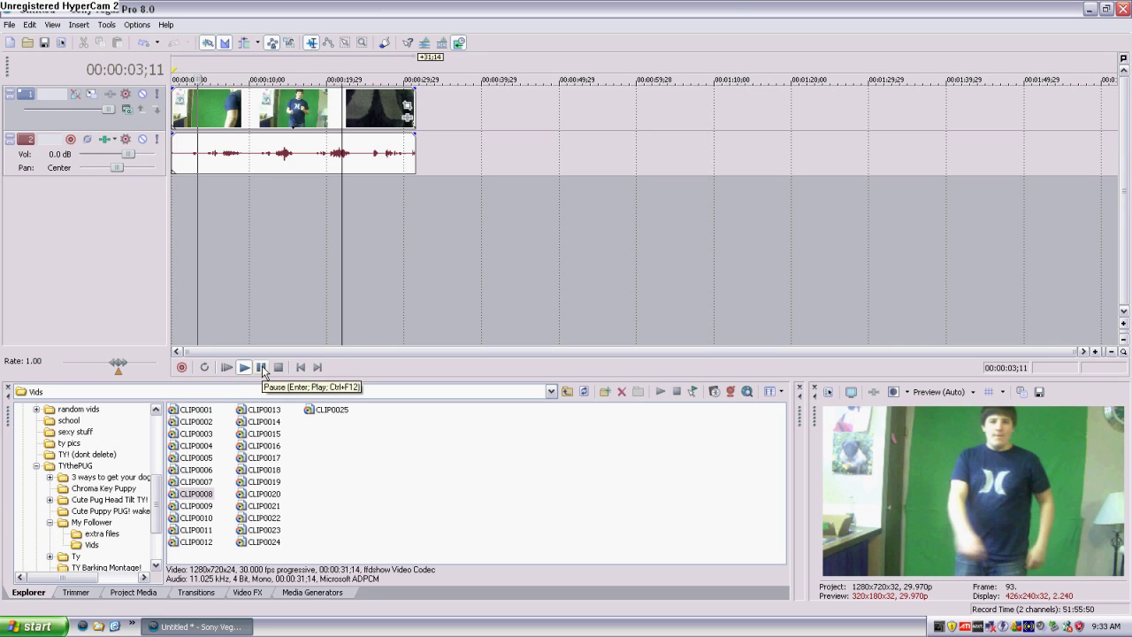
left_click(262, 369)
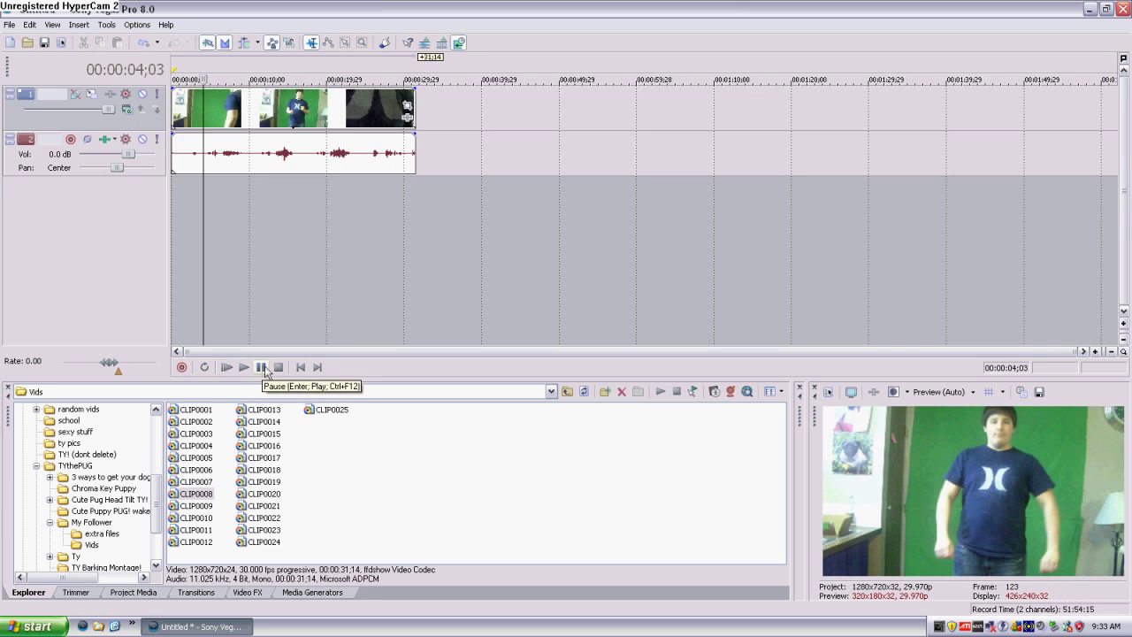
key("s")
left_click(180, 141)
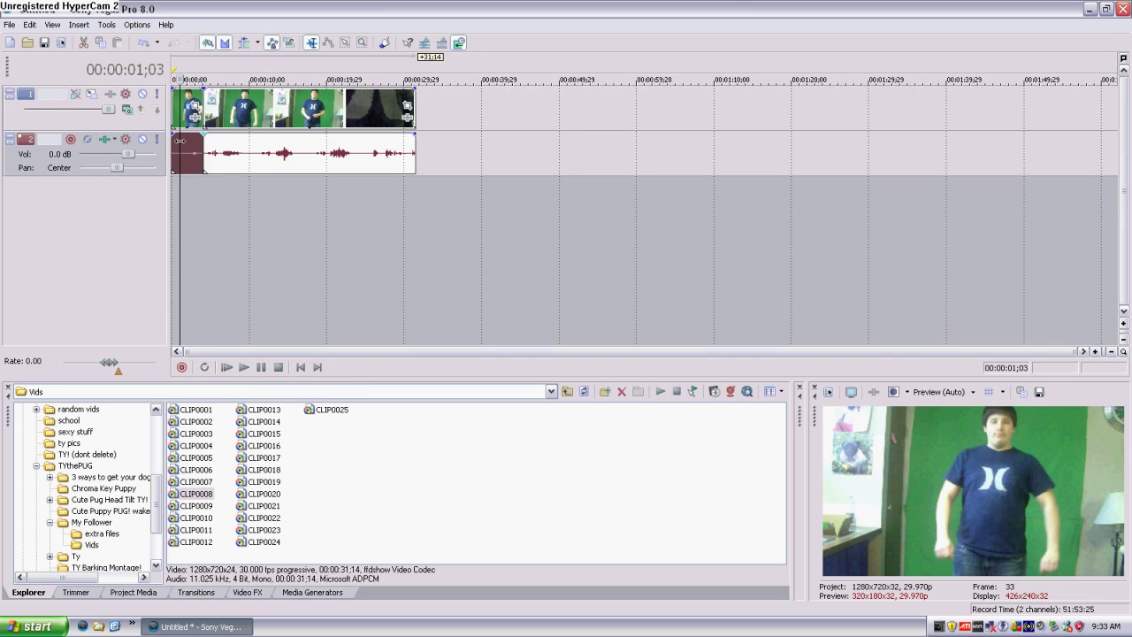
left_click_drag(180, 141, 204, 141)
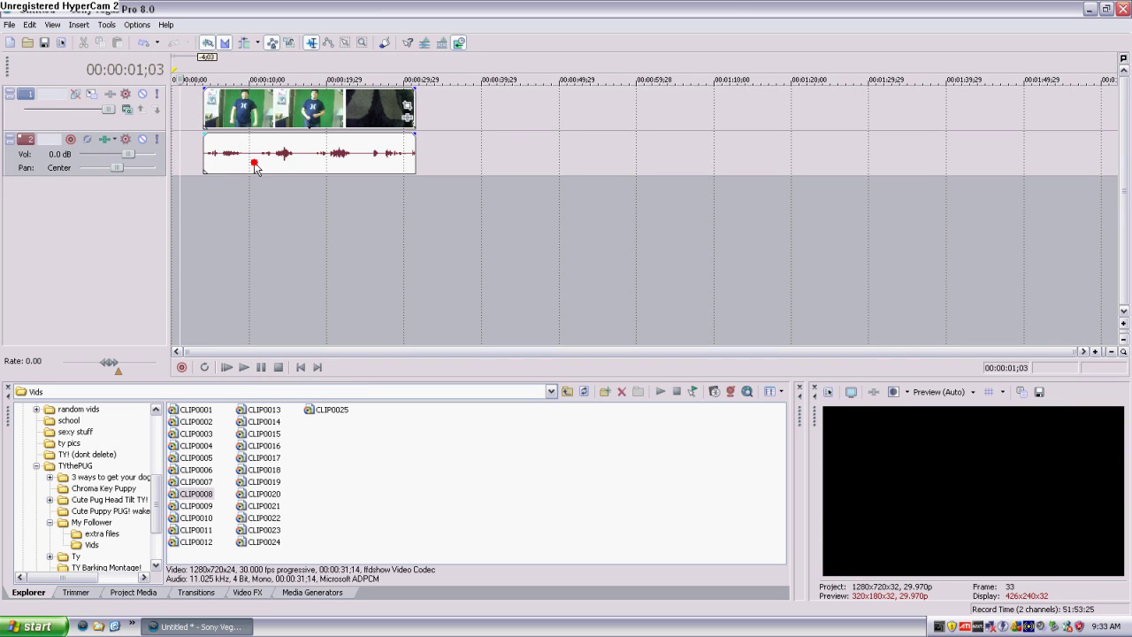
Move the remaining clip to the timeline start, split it at 00:00:17;02 and delete the part after the split.
left_click(285, 213)
key("space")
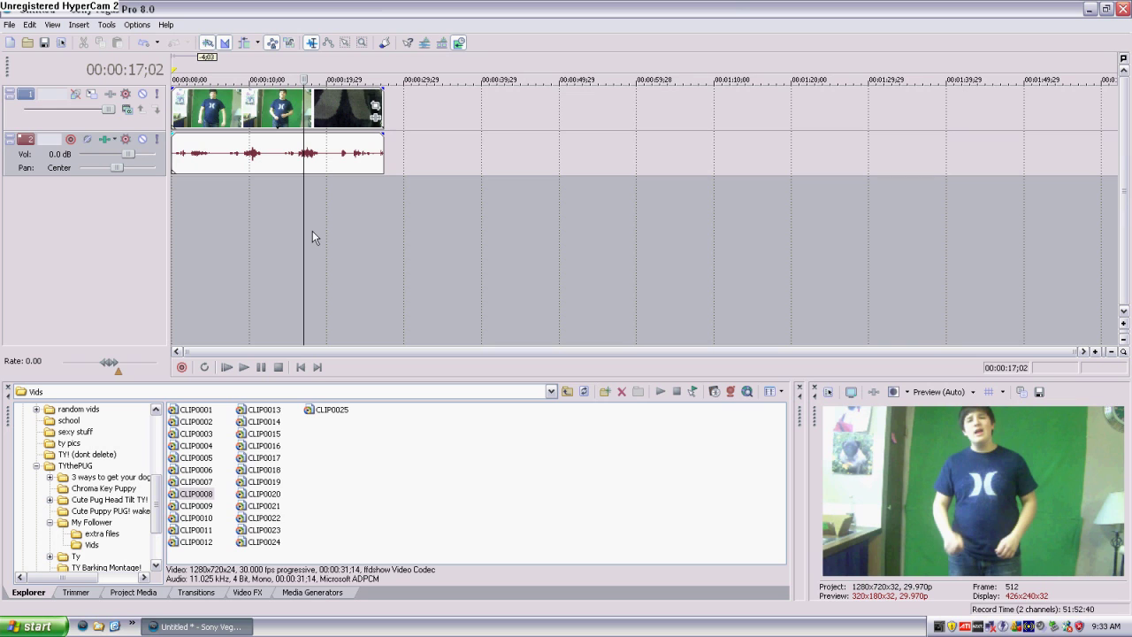
key("s")
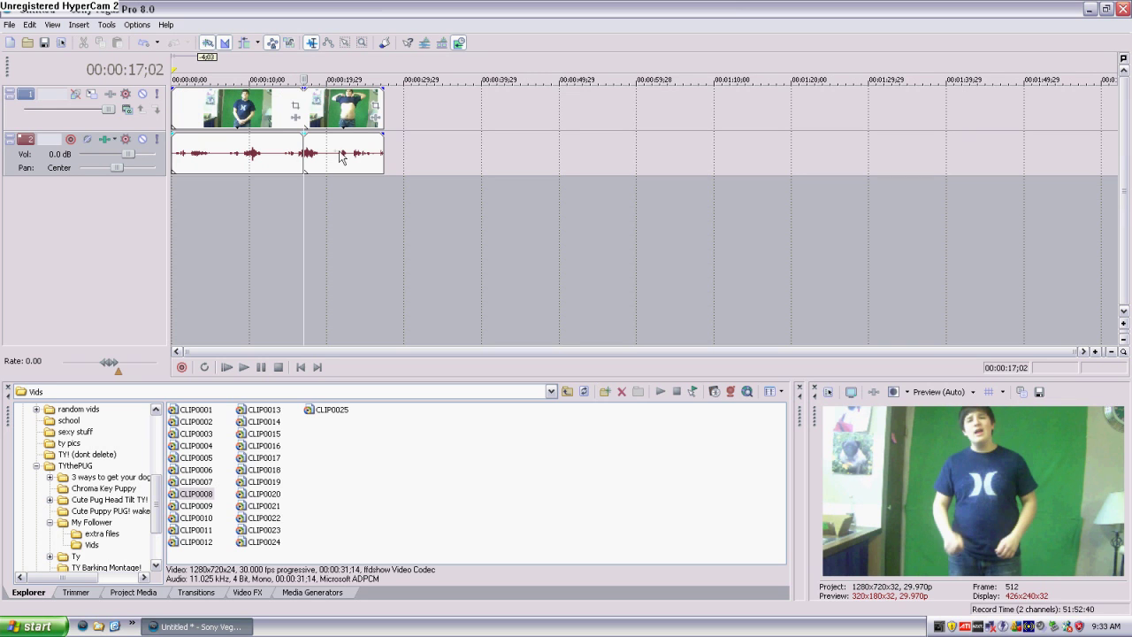
left_click(339, 151)
key("Delete")
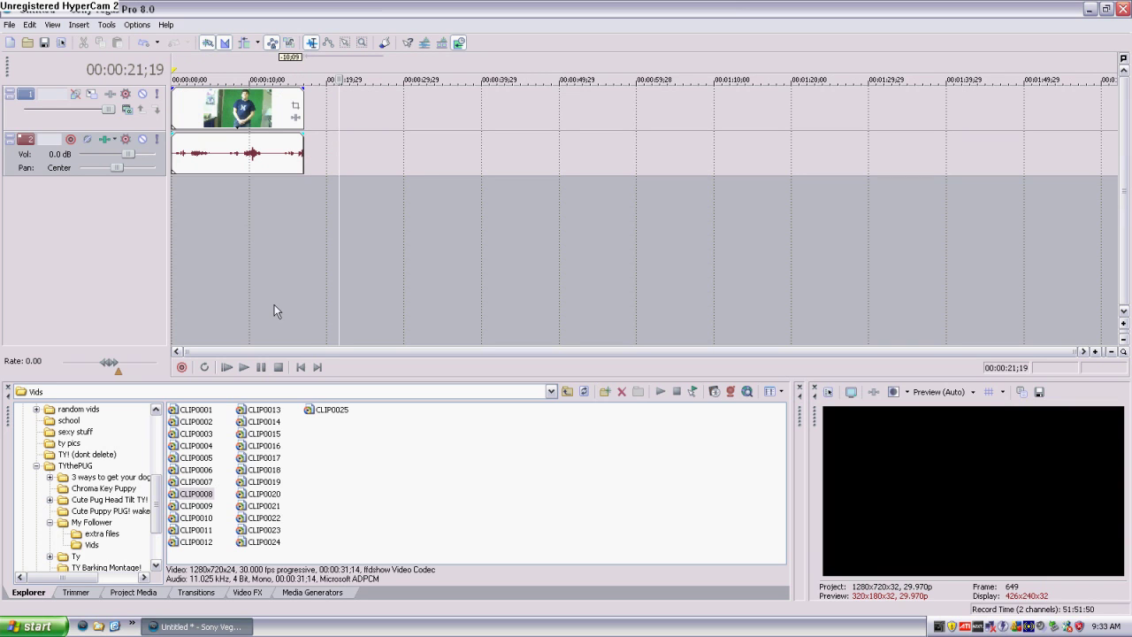
Park the playhead at 00:00:09;26 and add the Sony Chroma Keyer effect to the clip.
left_click(248, 192)
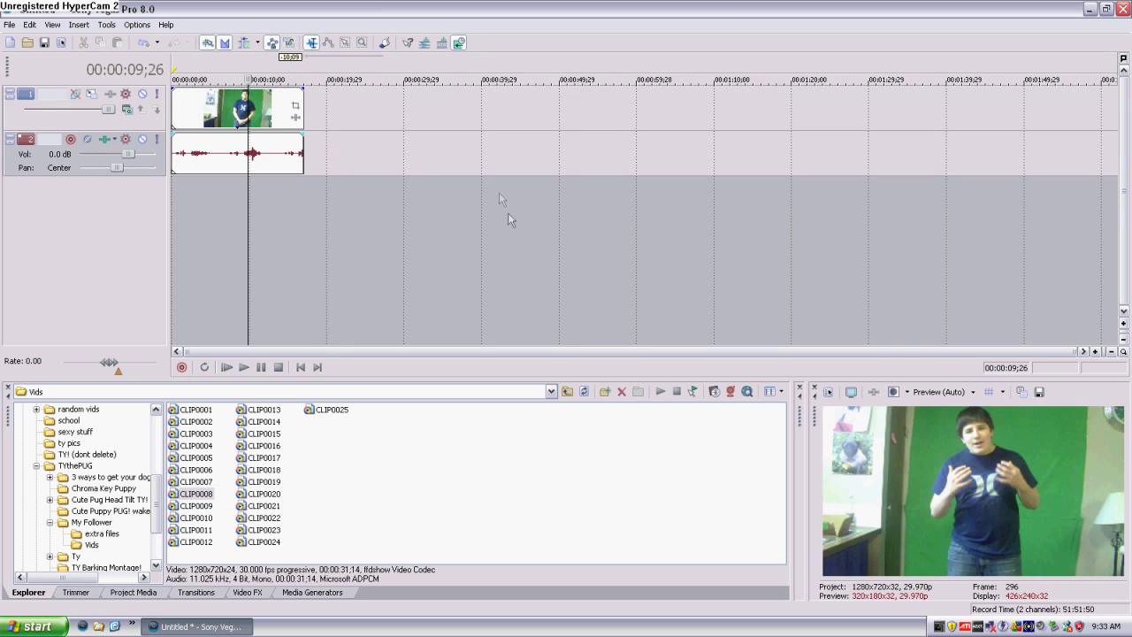
left_click(298, 122)
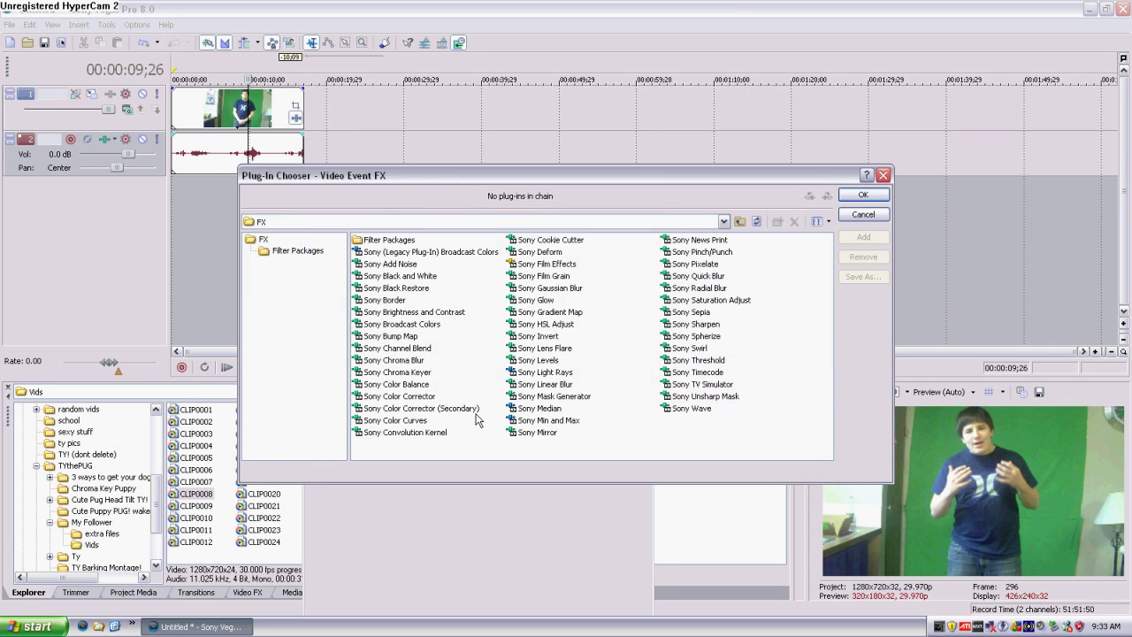
left_click(411, 372)
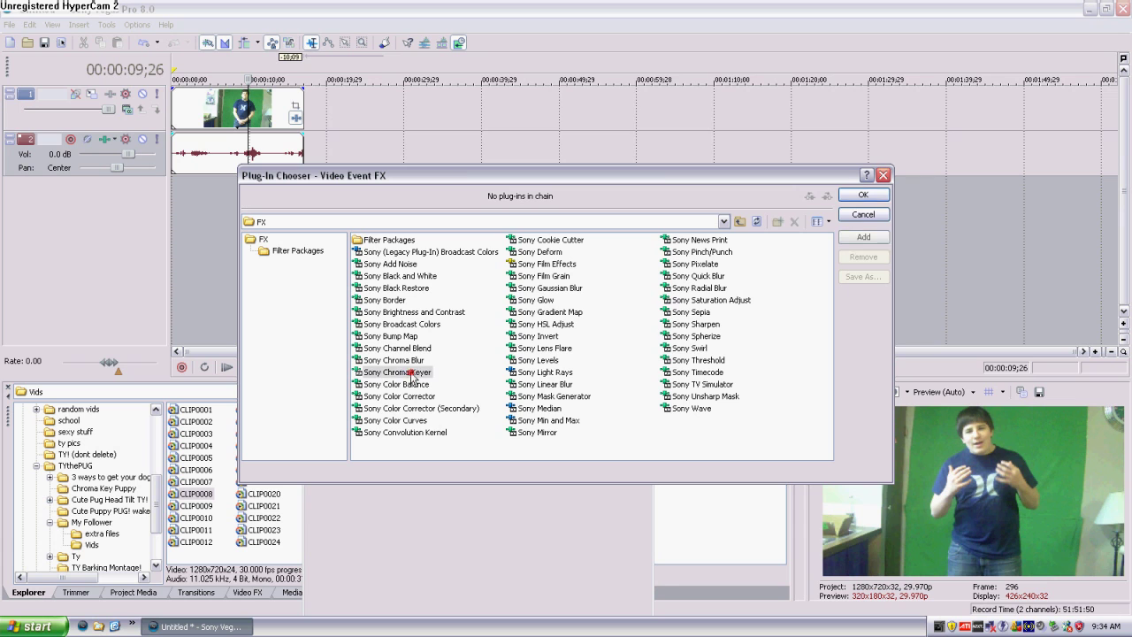
left_click(863, 196)
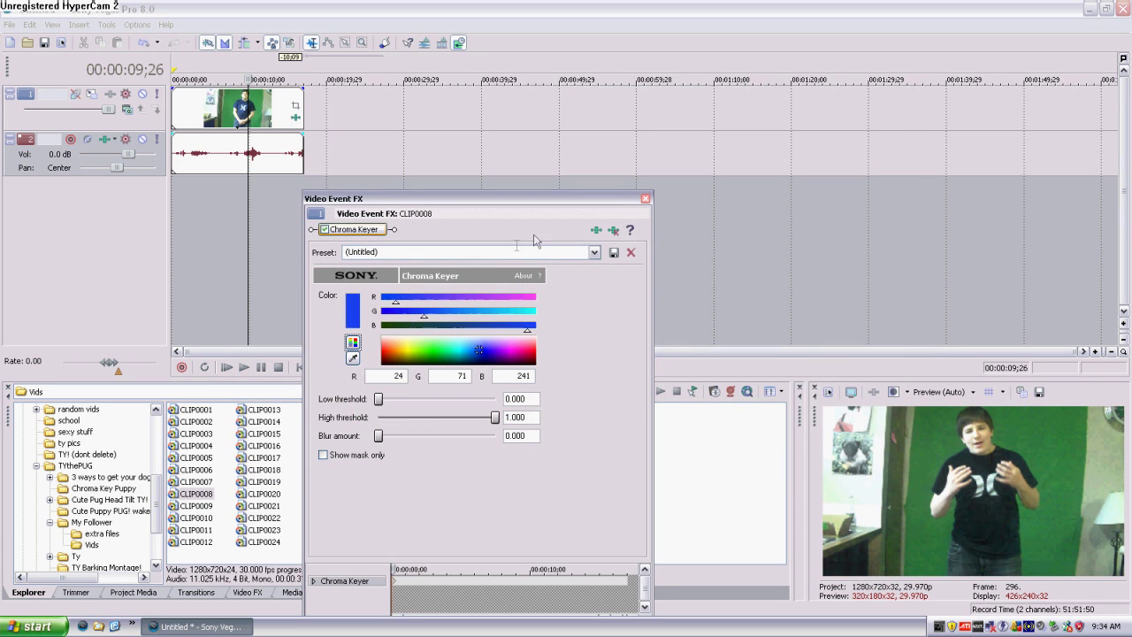
Sample the green backdrop as key color, show only the mask, and set high threshold 0.000, low threshold 0.236 and green value 165.
left_click(353, 359)
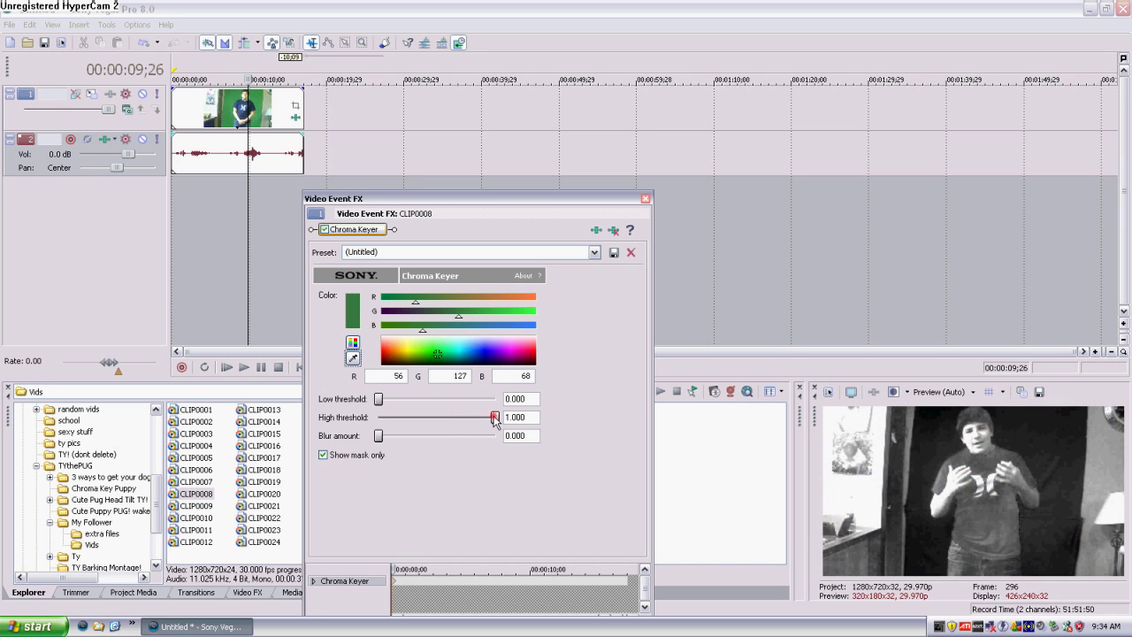
left_click_drag(489, 421, 406, 407)
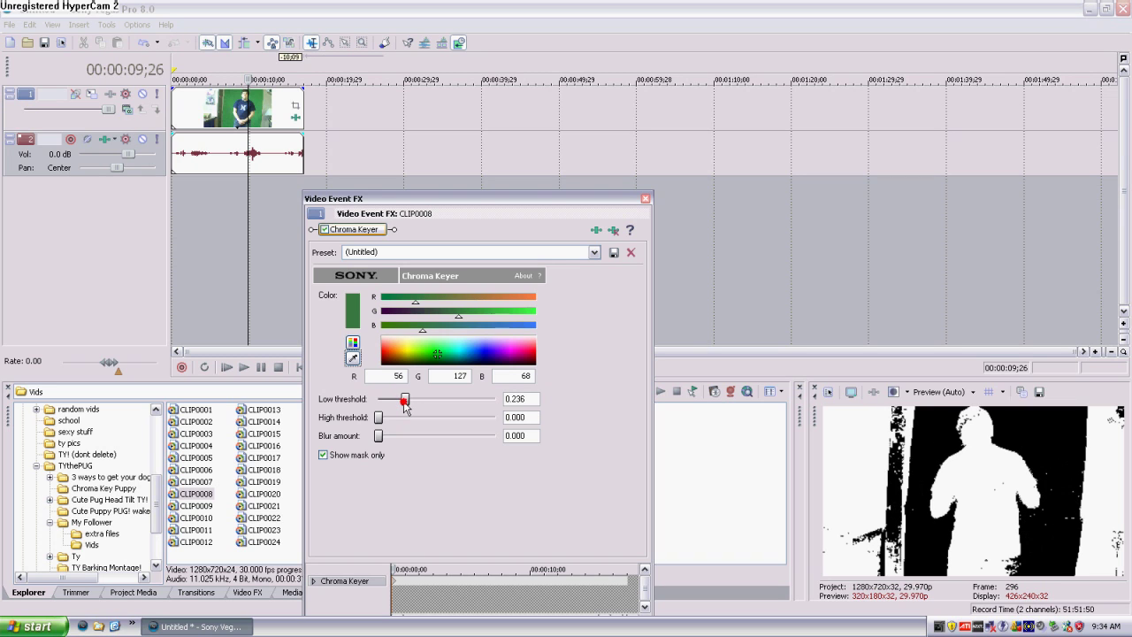
left_click(459, 316)
left_click_drag(467, 323, 486, 321)
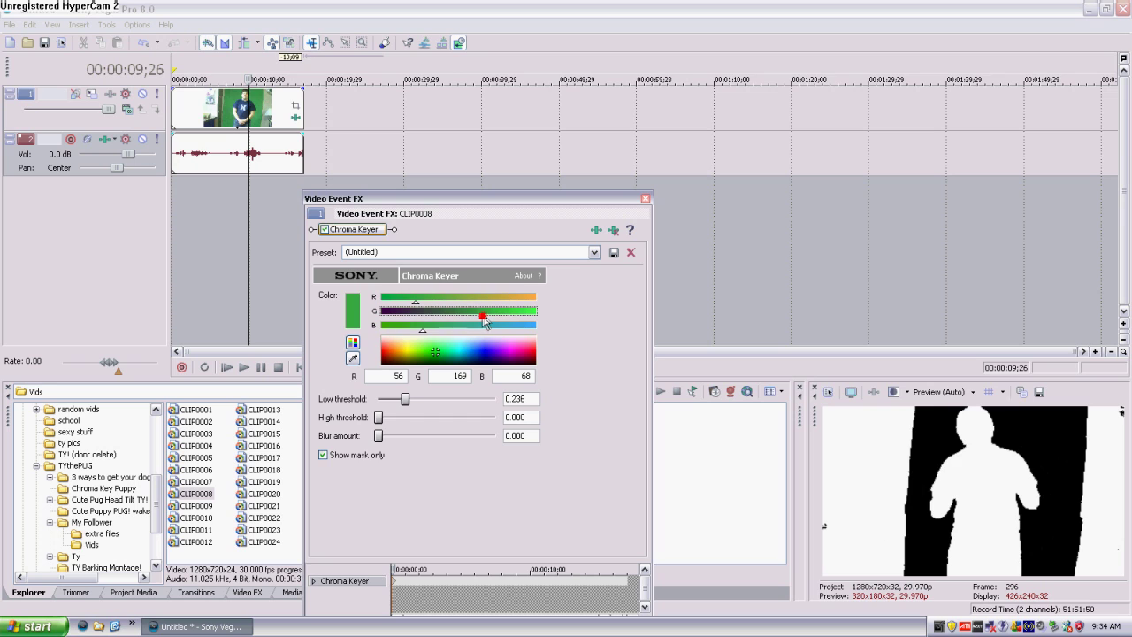
left_click_drag(484, 322, 482, 322)
Refine the key with low threshold 0.230 and blur amount 0.048, with the mask-only view off, and close the effect settings.
left_click(333, 456)
left_click(334, 454)
left_click_drag(407, 404, 409, 404)
left_click(368, 456)
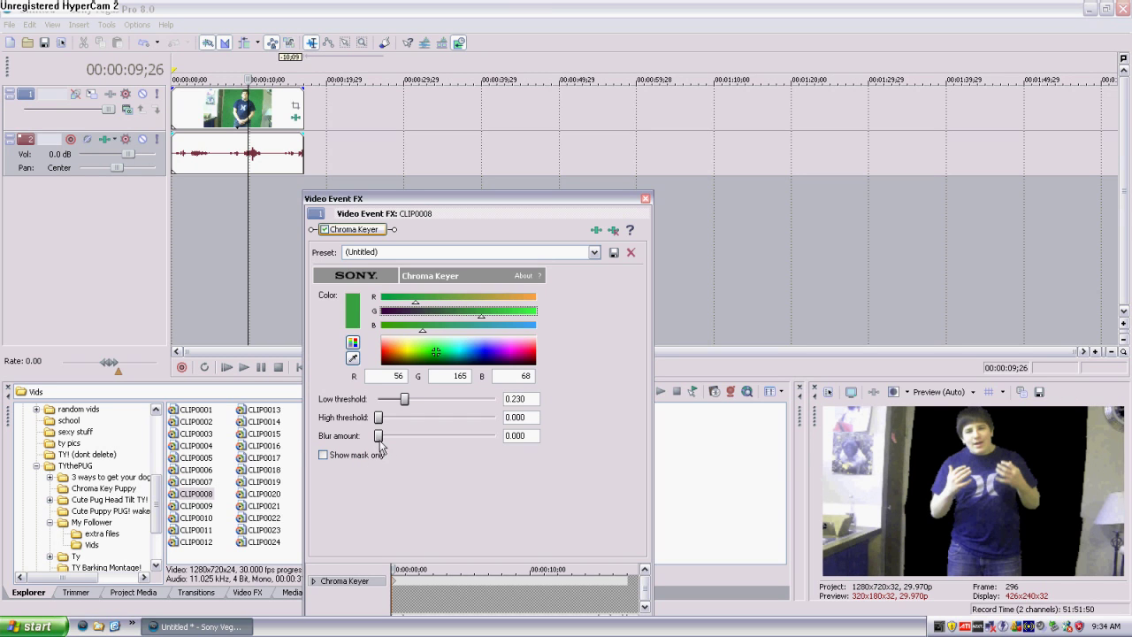
mouse_move(378, 442)
left_mouse_down()
mouse_move(392, 445)
mouse_move(382, 437)
left_mouse_up()
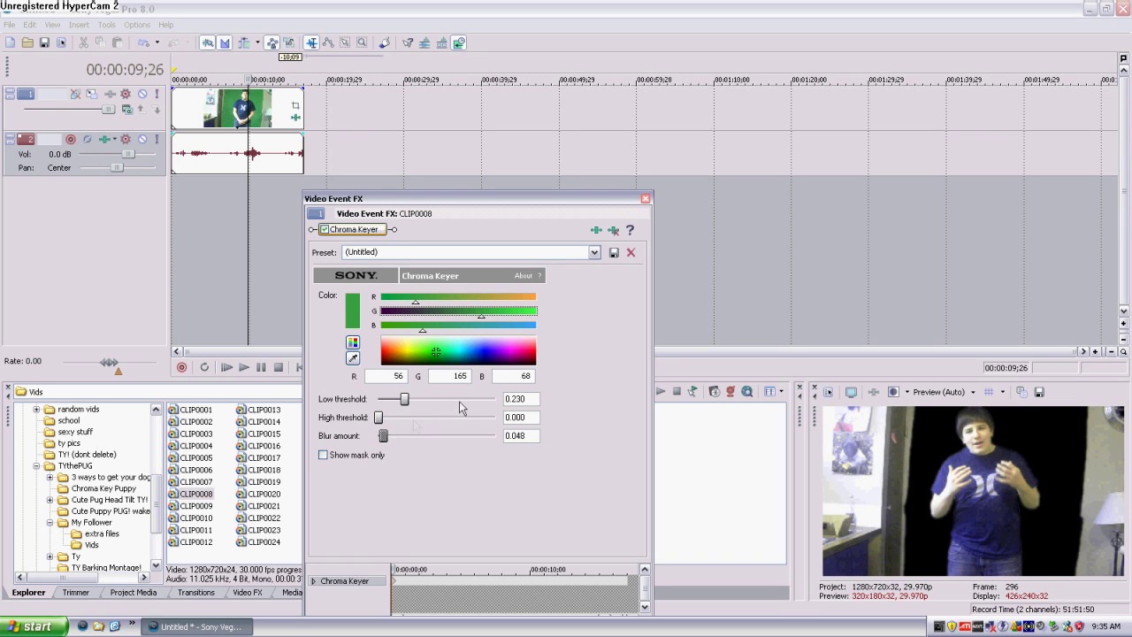
left_click(645, 199)
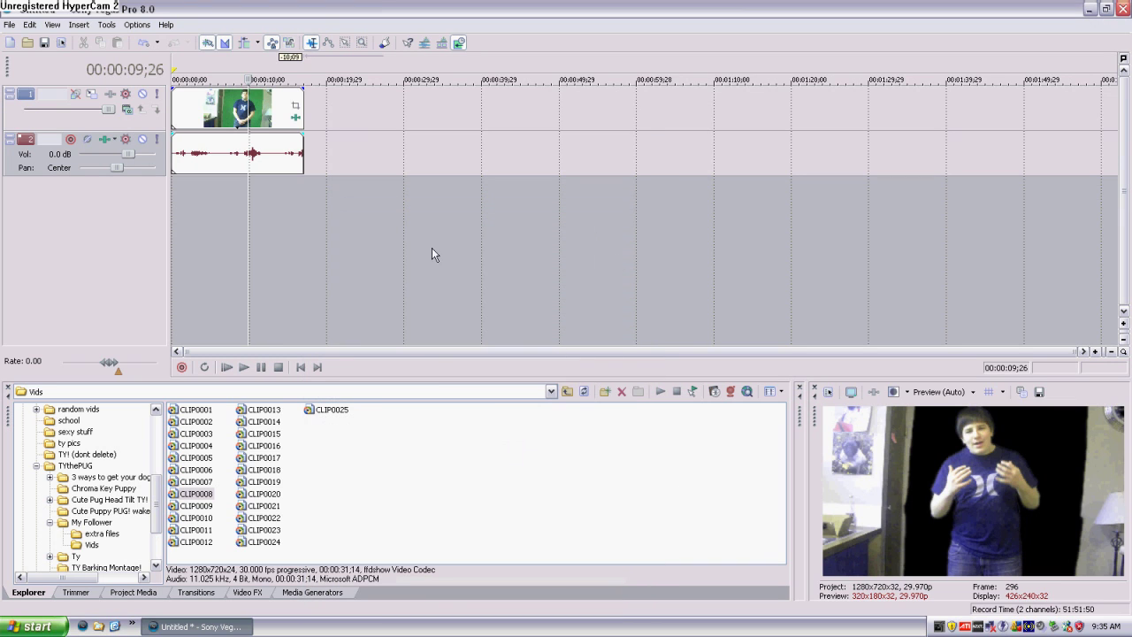
Insert a new video track above the clip and move the keyed clip onto it.
right_click(337, 109)
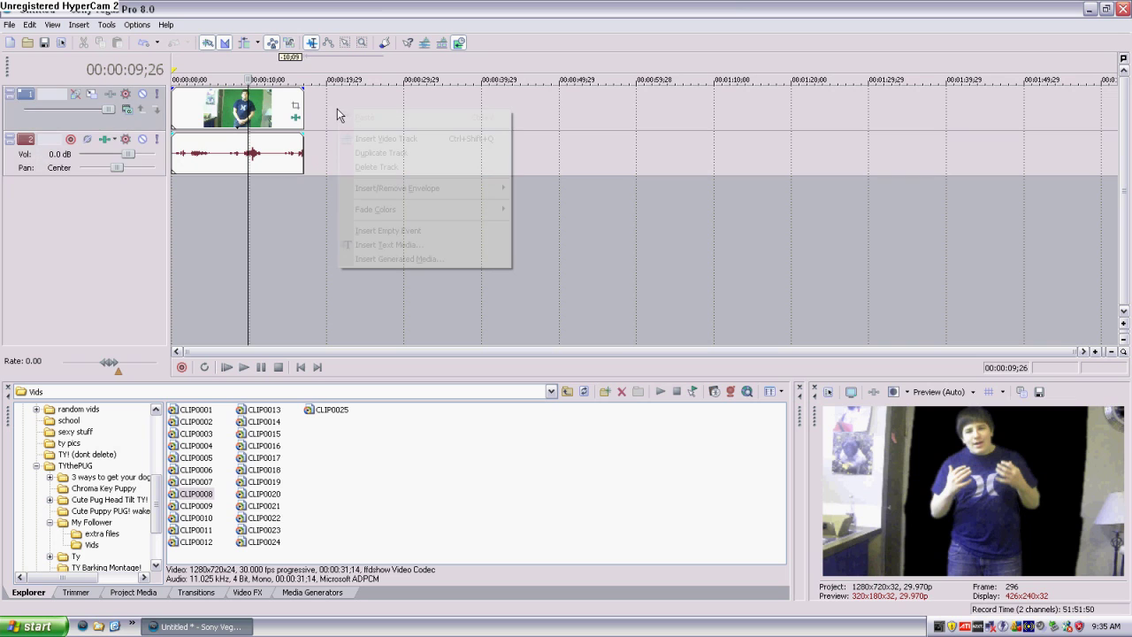
left_click(408, 139)
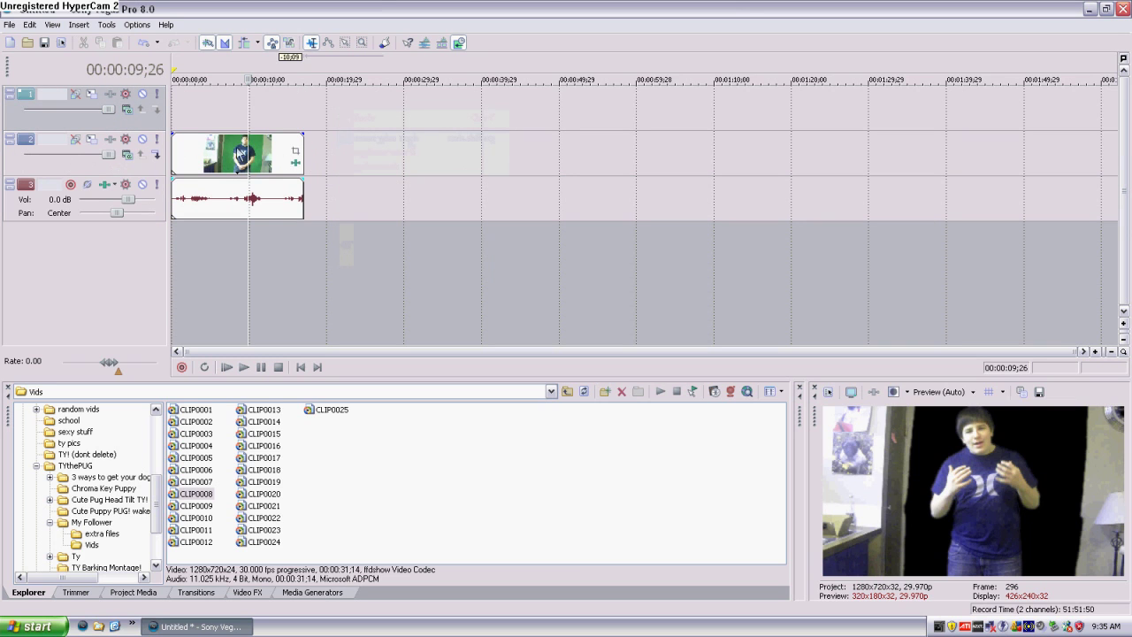
left_click(228, 113)
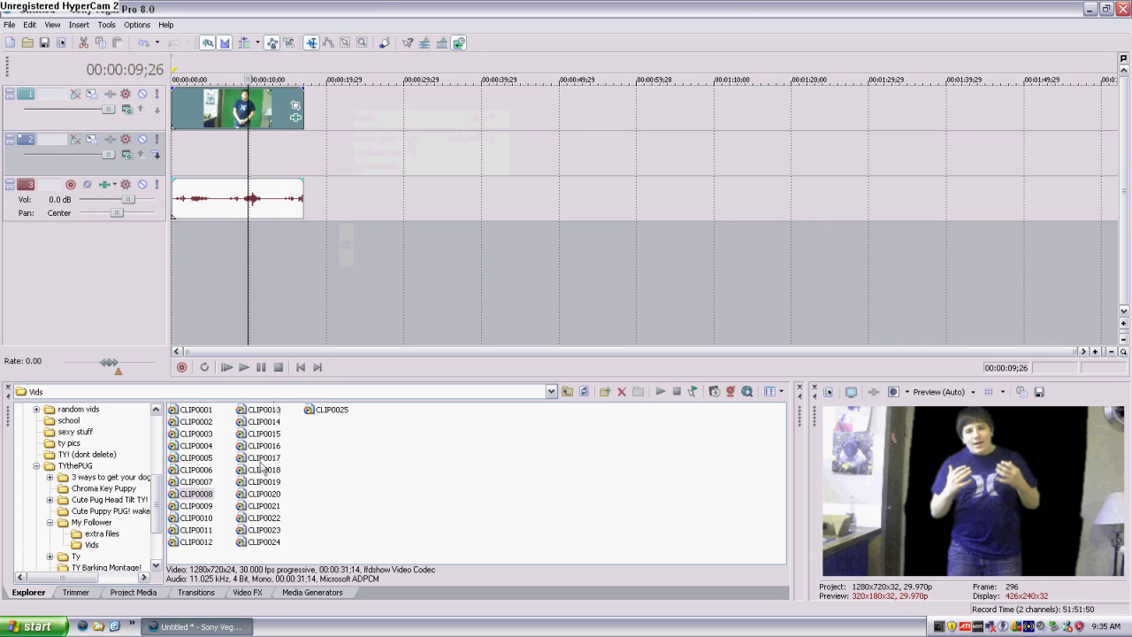
Place the picture "tys nice pic Big" from the "TY! (dont delete)" folder on the second video track, matching the keyed clip's length.
scroll(44, 499, "up", 2)
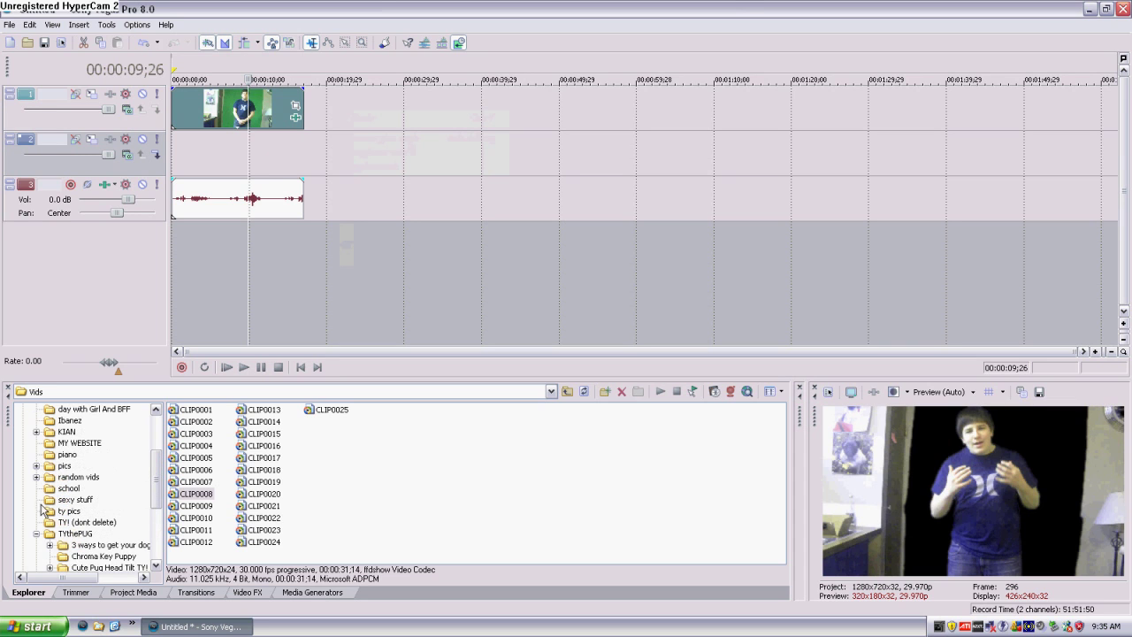
left_click(36, 502)
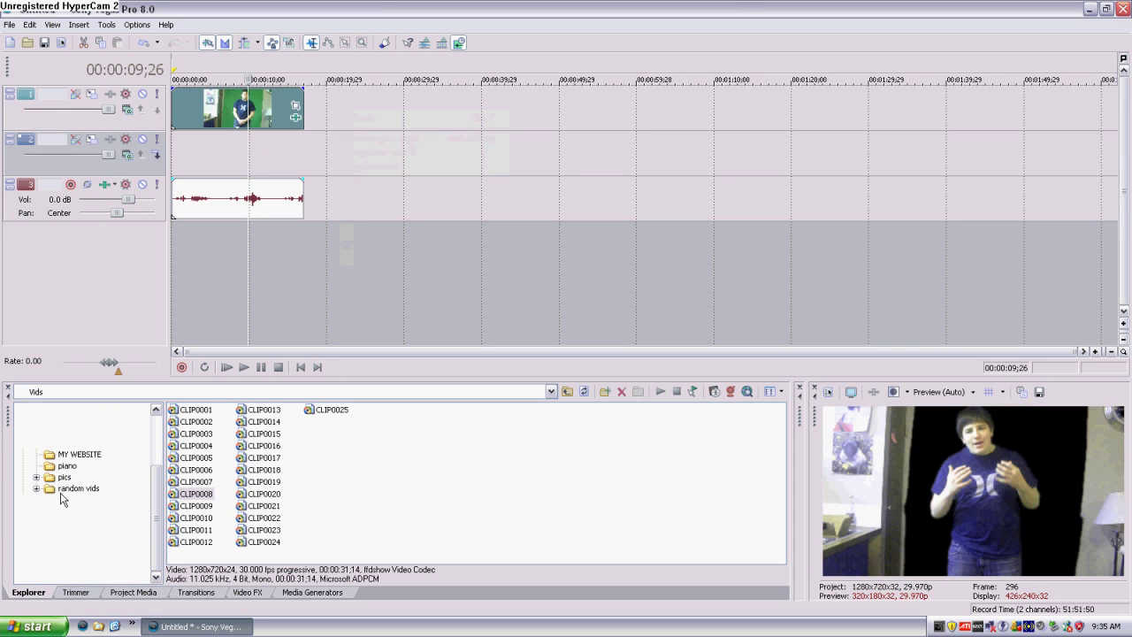
left_click(78, 543)
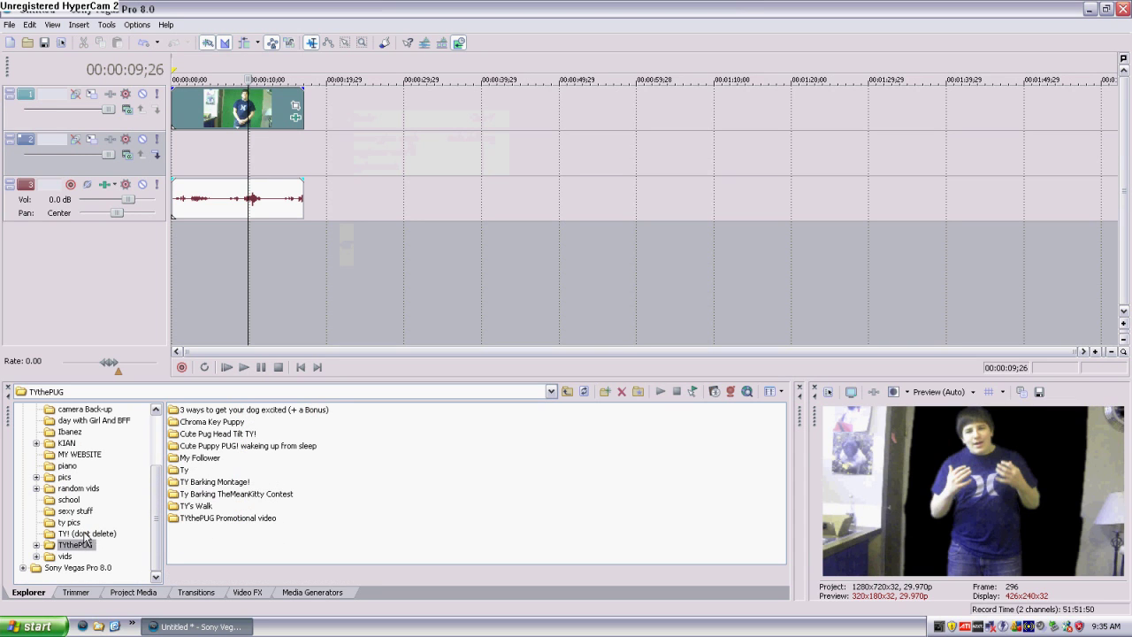
left_click(86, 535)
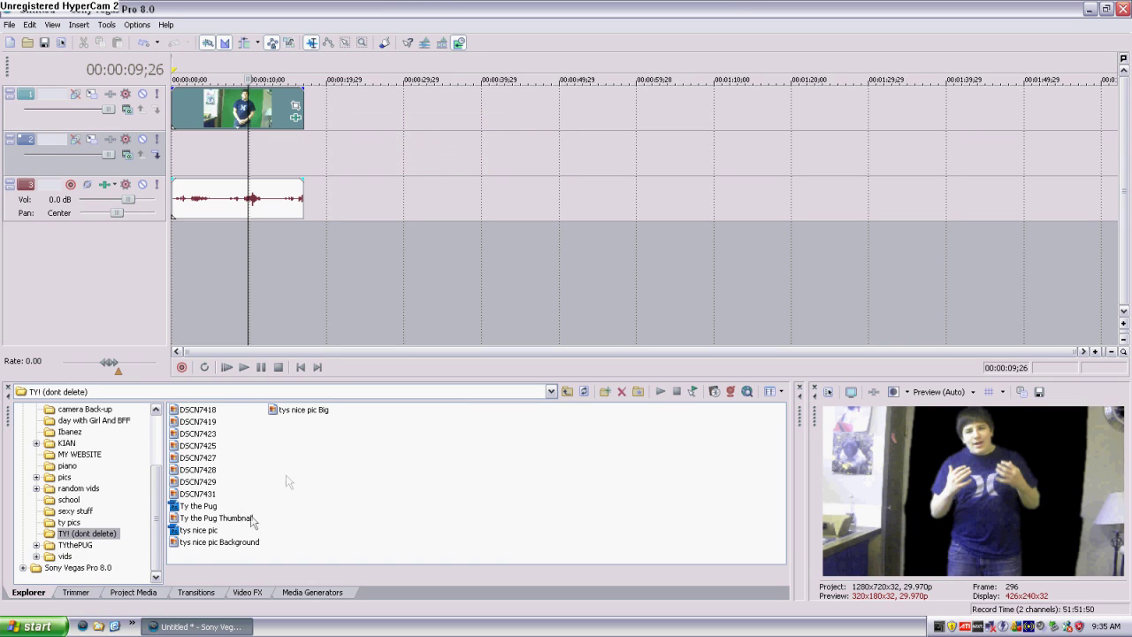
left_click_drag(295, 410, 310, 175)
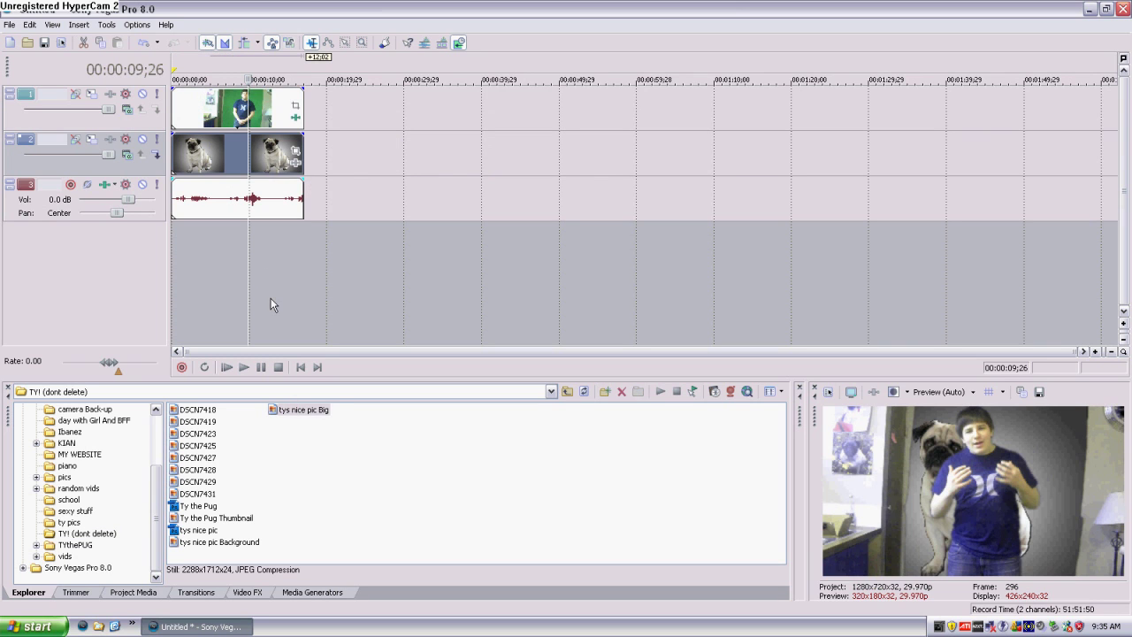
Open Event Pan/Crop for CLIP0008, enable its mask and choose the Anchor Creation Tool.
scroll(266, 309, "up", 3)
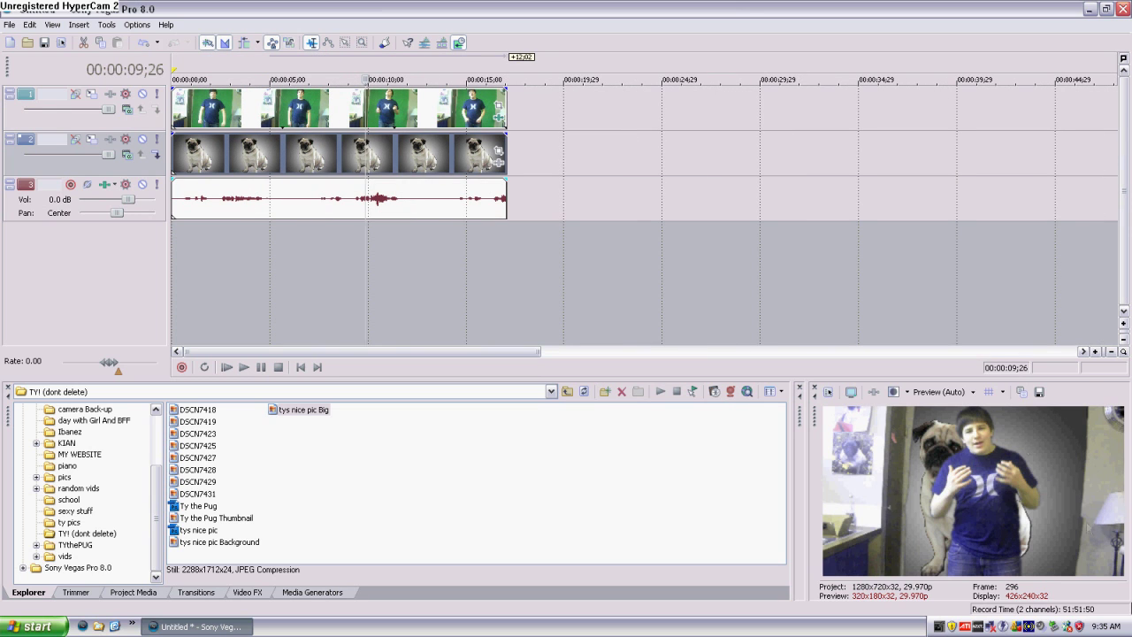
left_click(499, 107)
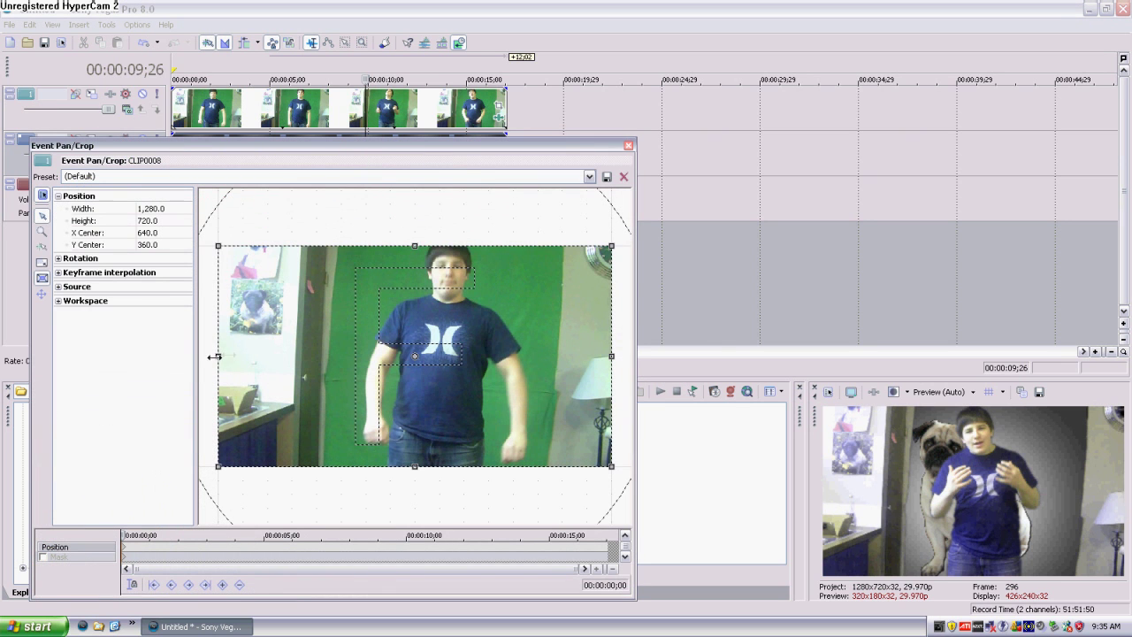
left_click_drag(295, 368, 218, 374)
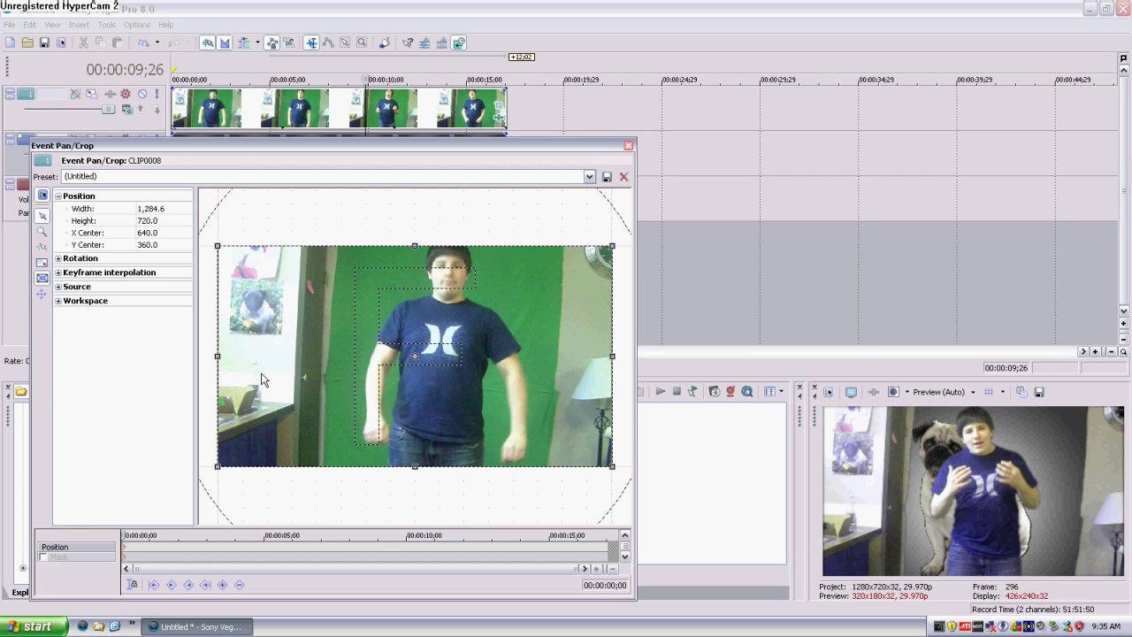
left_click(62, 557)
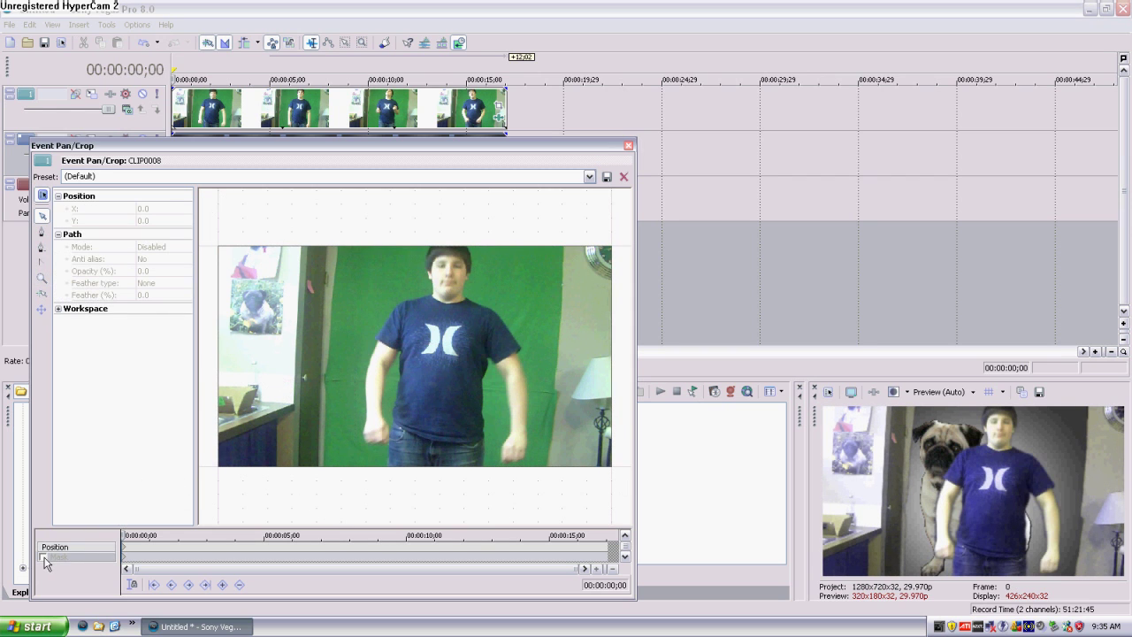
left_click(43, 558)
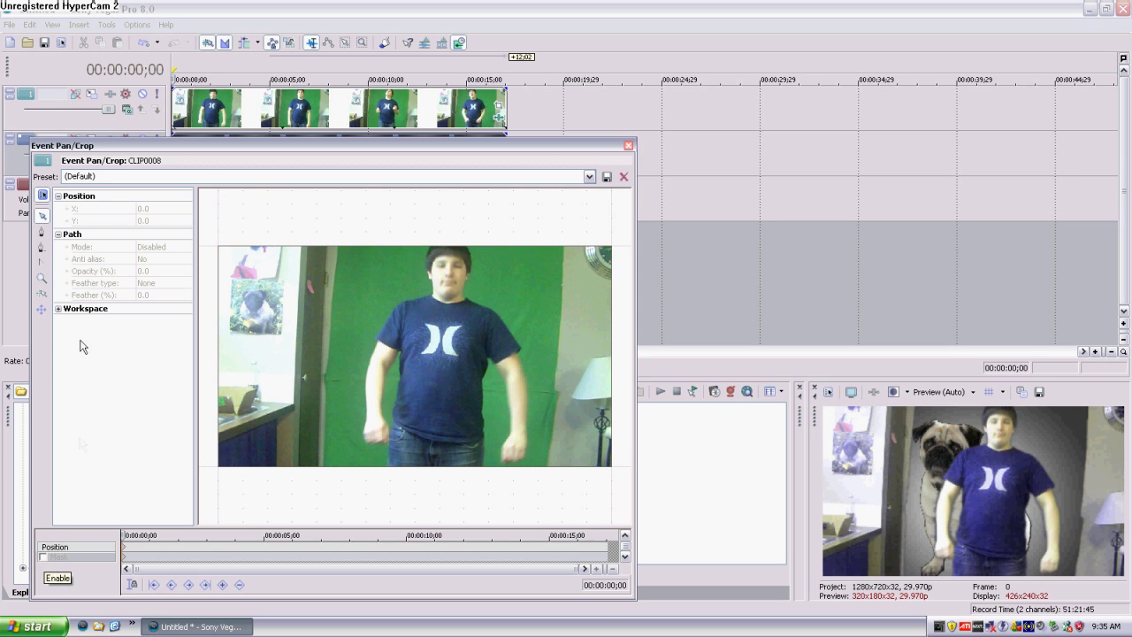
left_click(41, 231)
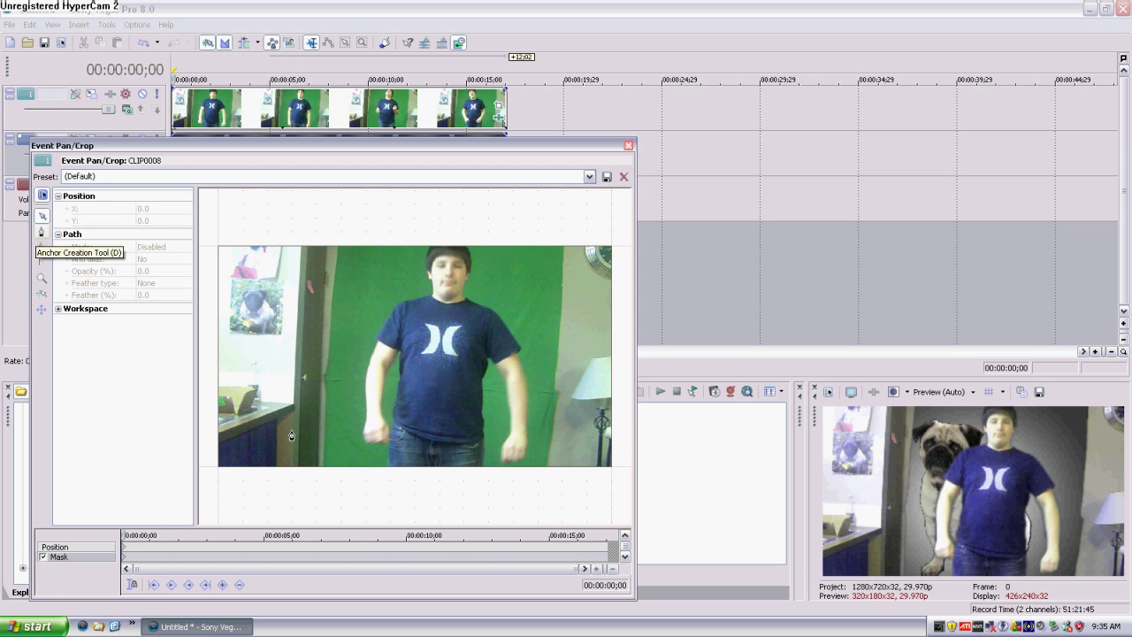
Draw a closed four-point mask along the edges of the green screen so only that area of the clip is kept.
left_click(325, 479)
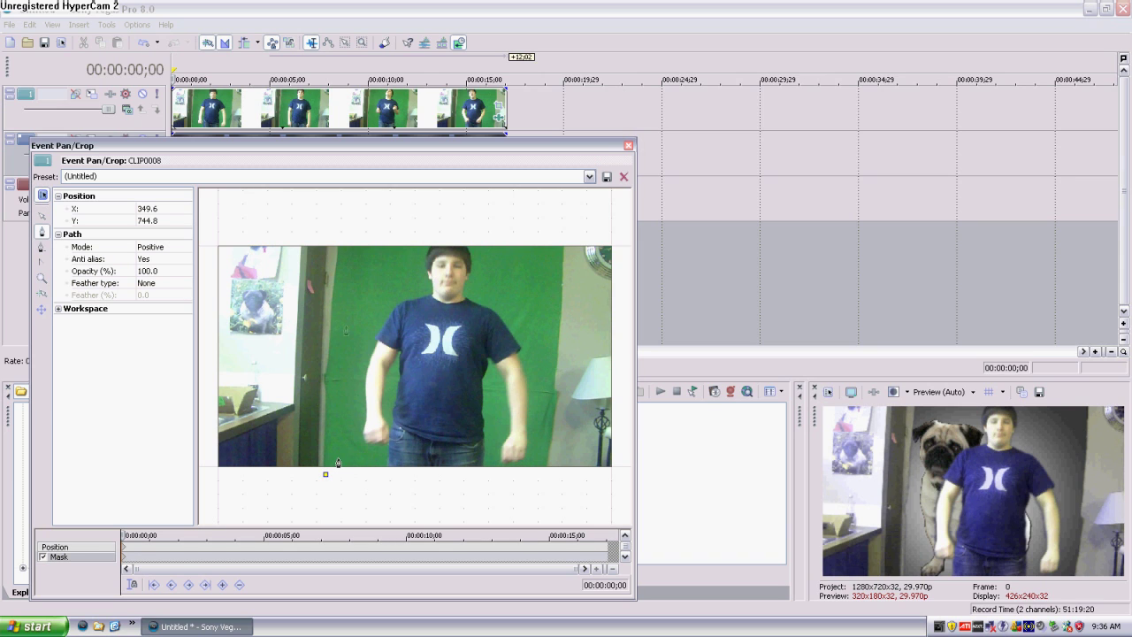
left_click(340, 237)
left_click(561, 237)
left_click(542, 483)
left_click(326, 476)
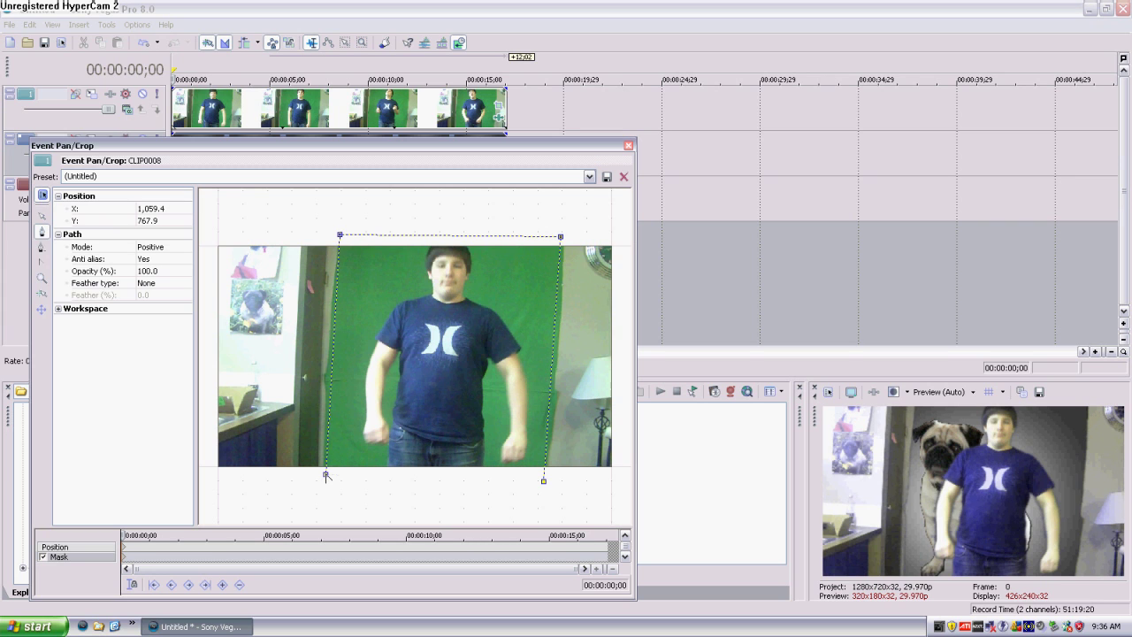
left_click(326, 476)
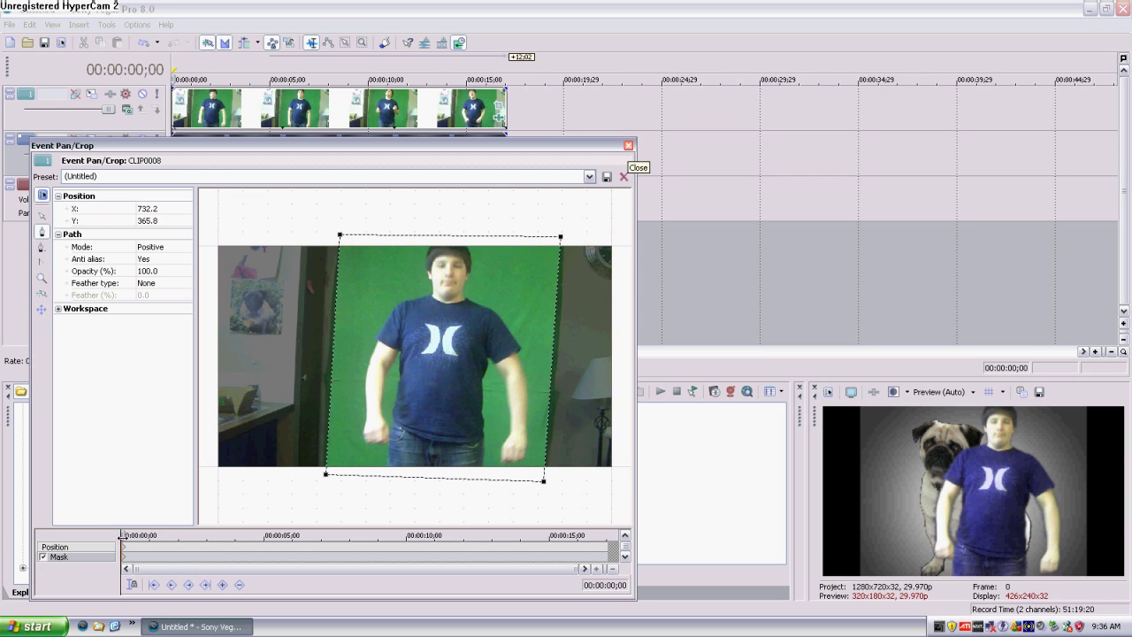
Close the Pan/Crop settings and play the start of the timeline to check the masked composite.
left_click(122, 536)
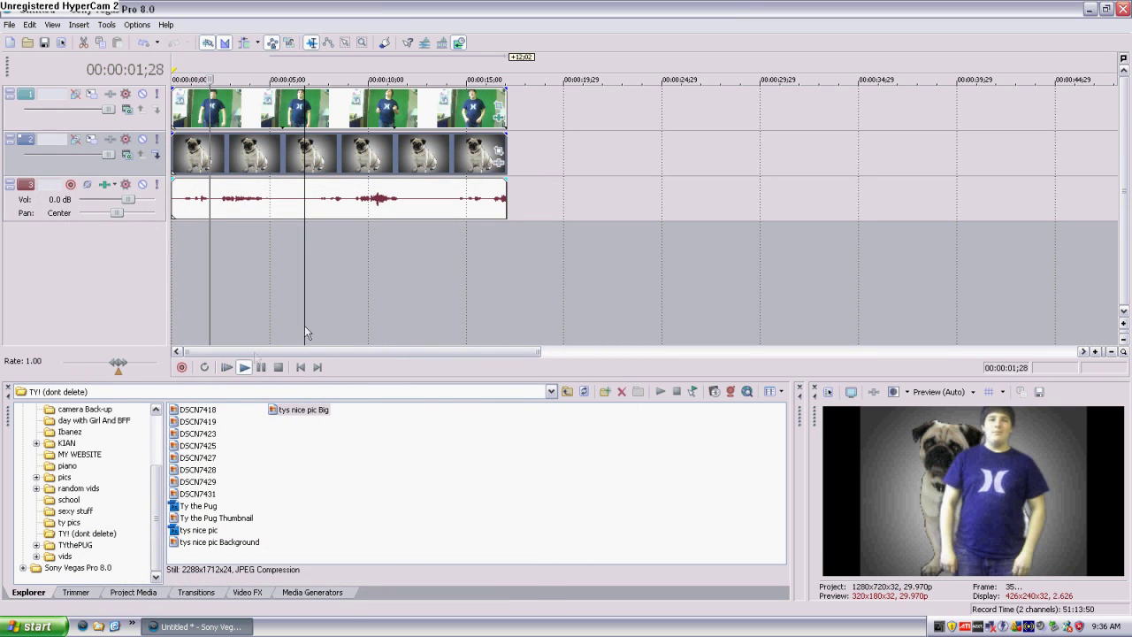
left_click(260, 367)
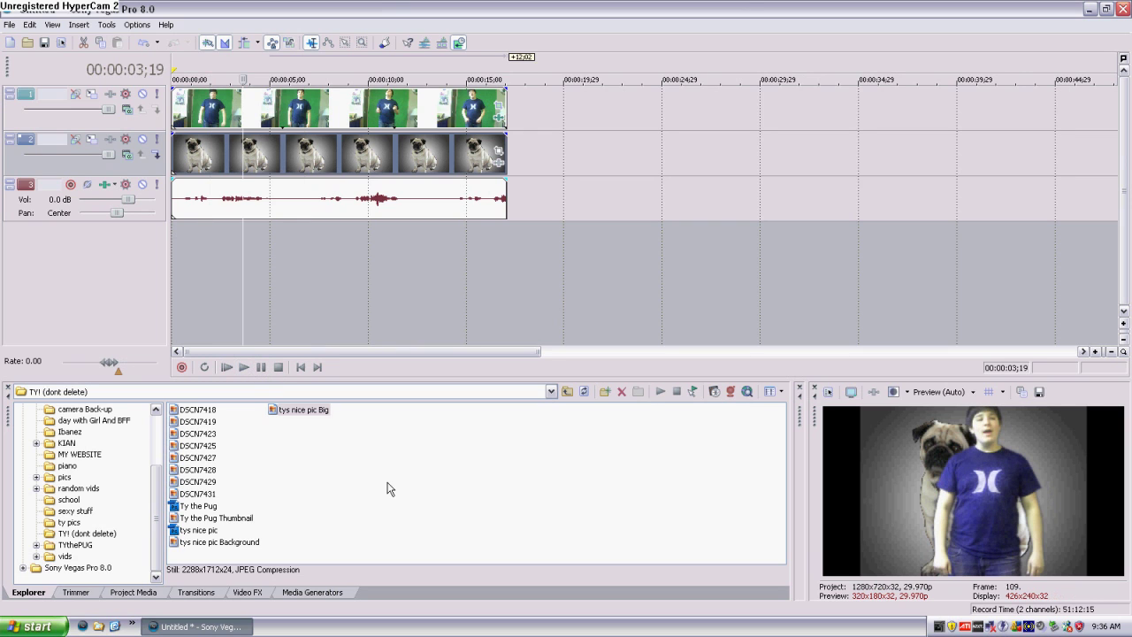